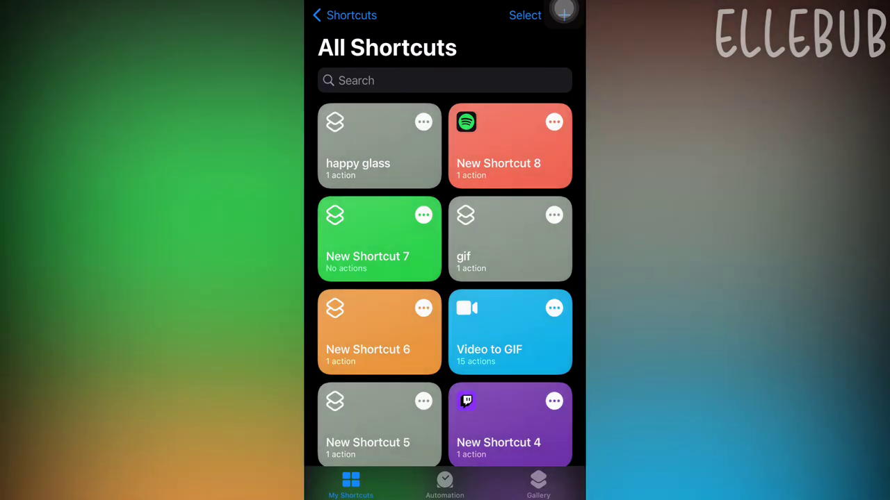
Delete the happy glass shortcut from the All Shortcuts grid, then browse the remaining shortcuts.
{"action": "left_click", "coordinate": [424, 122]}
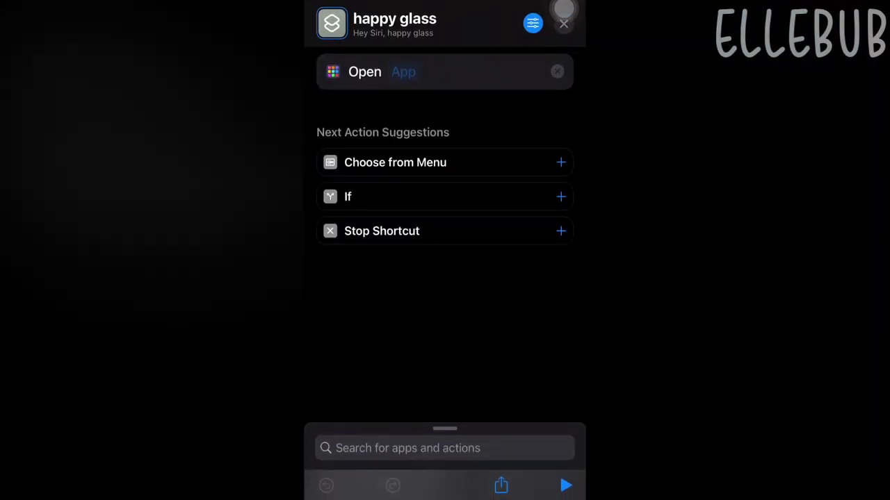
{"action": "left_click", "coordinate": [563, 24]}
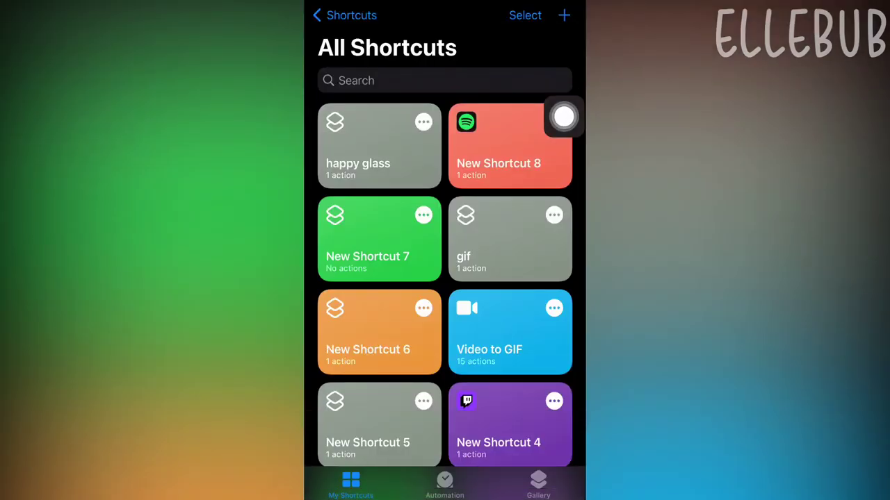
{"action": "left_click", "coordinate": [563, 117]}
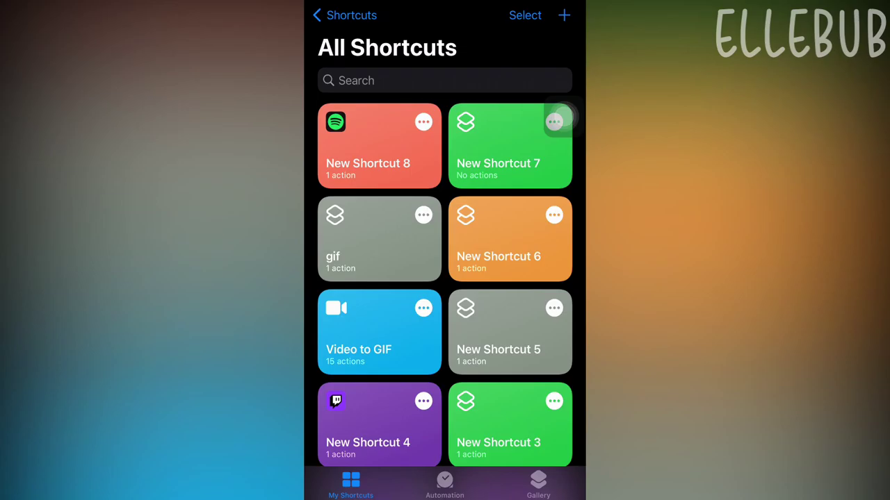
{"action": "scroll", "coordinate": [445, 277], "scroll_direction": "down", "scroll_amount": 15}
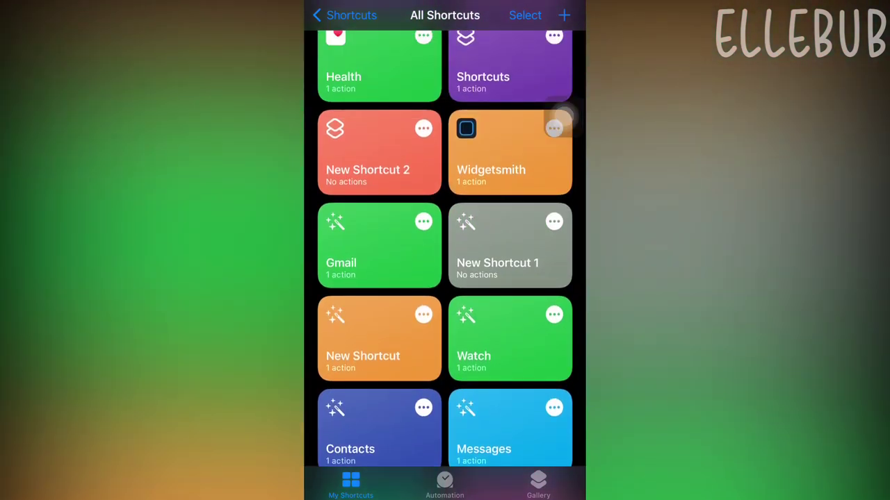
{"action": "scroll", "coordinate": [563, 117], "scroll_direction": "up", "scroll_amount": 15}
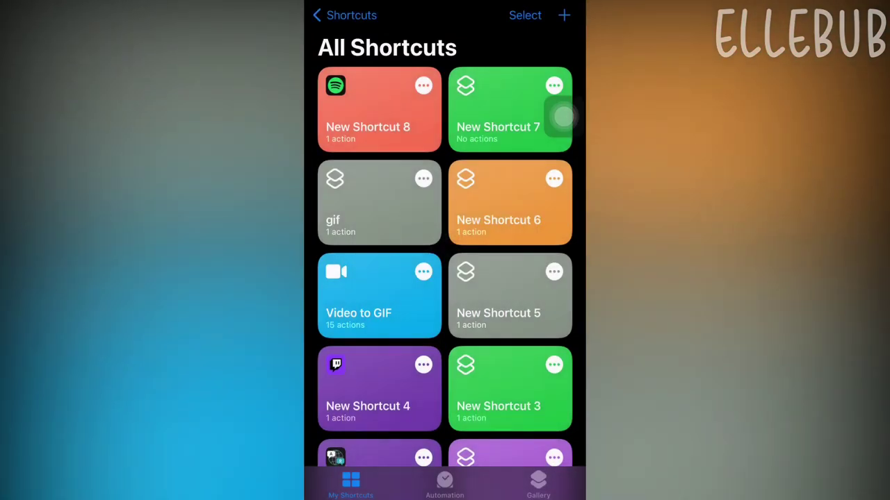
{"action": "left_click", "coordinate": [488, 278]}
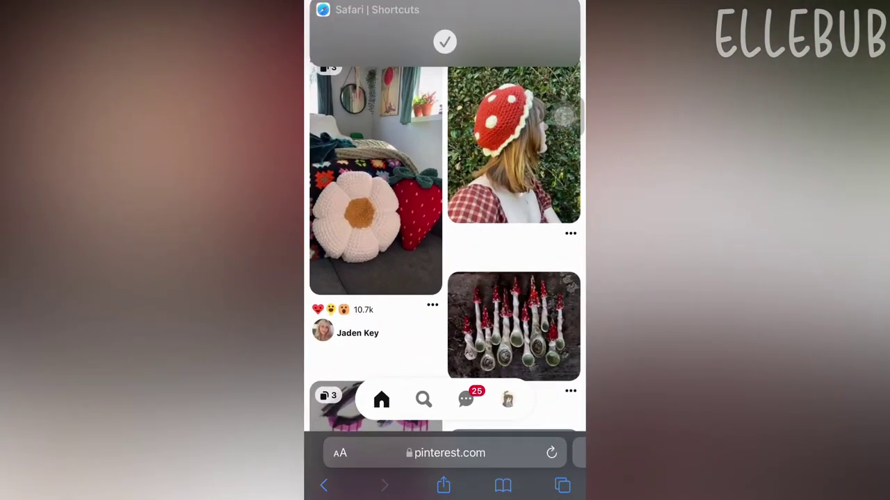
Replace the Pinterest address with the query 'aesthetic snapchat logo'.
{"action": "scroll", "coordinate": [444, 243], "scroll_direction": "up", "scroll_amount": 3}
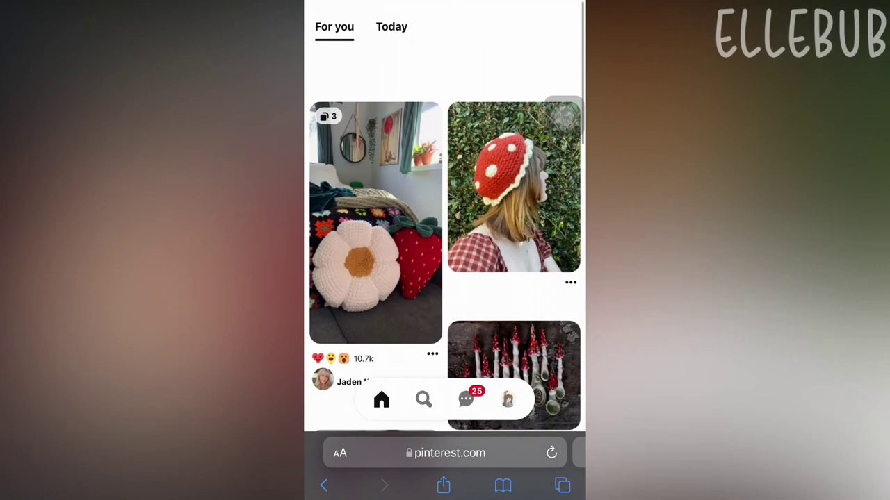
{"action": "scroll", "coordinate": [445, 243], "scroll_direction": "up", "scroll_amount": 2}
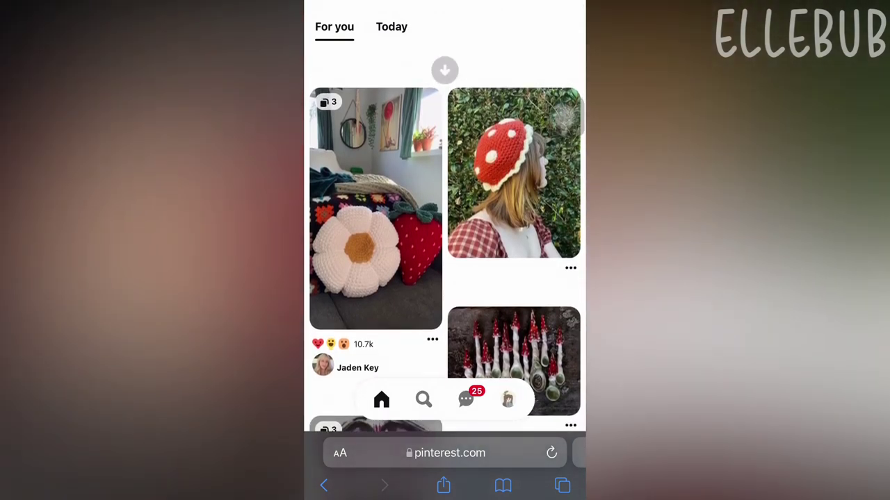
{"action": "scroll", "coordinate": [445, 243], "scroll_direction": "down", "scroll_amount": 2}
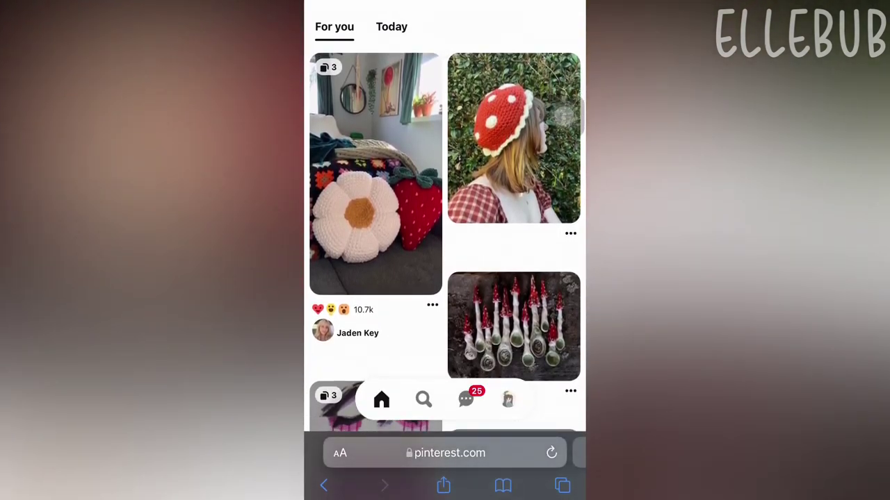
{"action": "left_click", "coordinate": [445, 451]}
{"action": "key", "text": "BackSpace"}
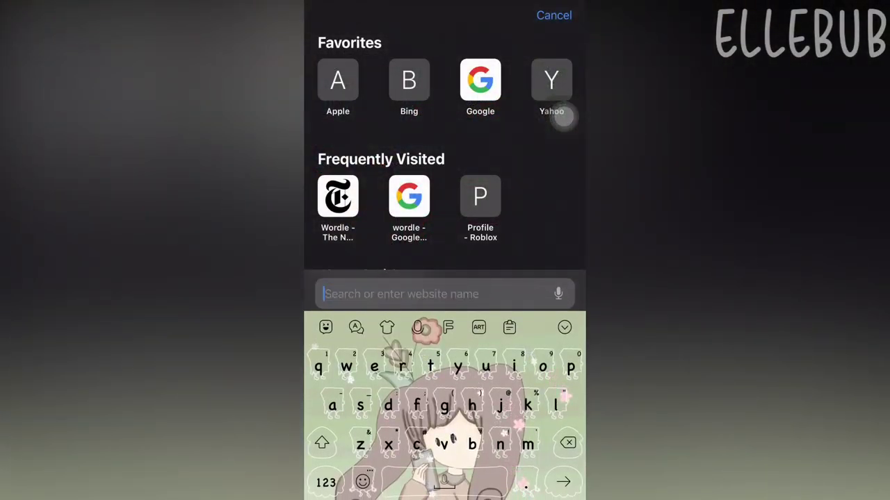
{"action": "type", "text": "ae"}
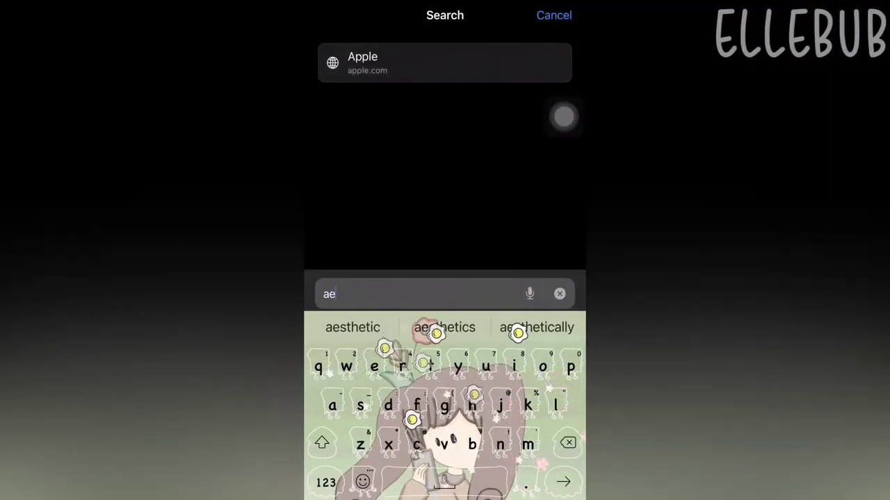
{"action": "type", "text": "sthetic cha"}
{"action": "key", "text": "BackSpace"}
{"action": "key", "text": "BackSpace"}
{"action": "key", "text": "BackSpace"}
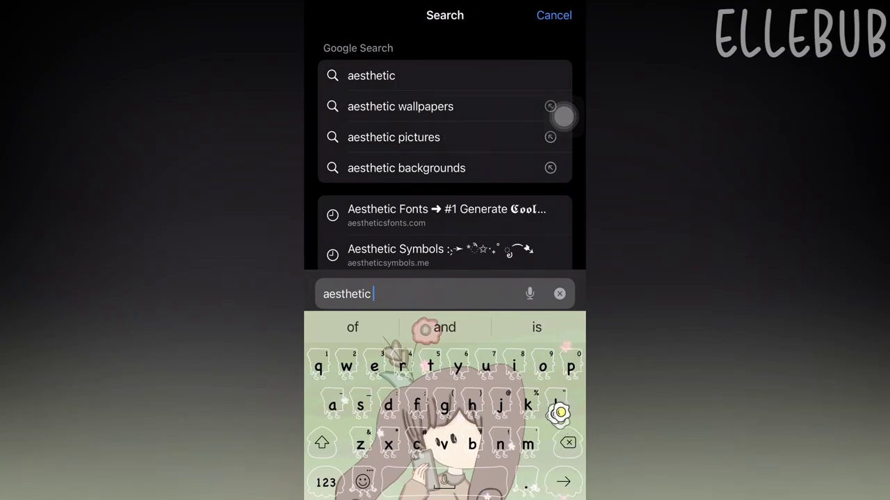
{"action": "type", "text": "s"}
{"action": "key", "text": "BackSpace"}
{"action": "key", "text": "BackSpace"}
{"action": "type", "text": "snap"}
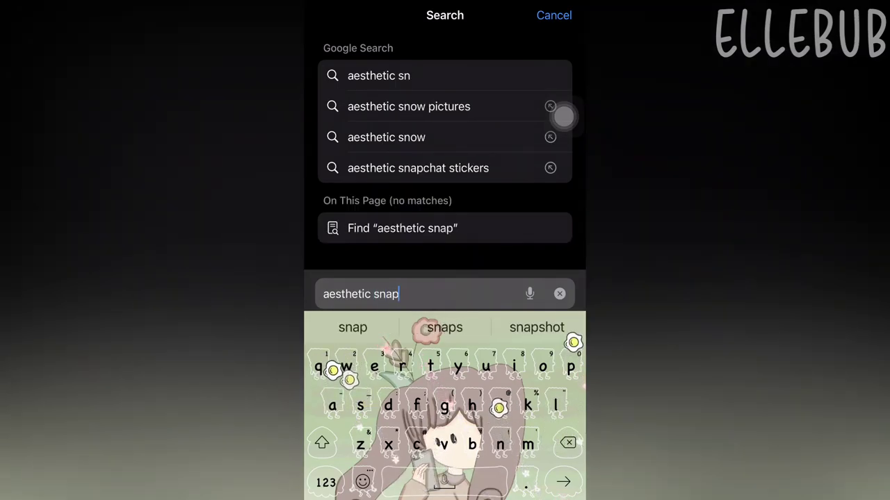
{"action": "type", "text": "chat logo"}
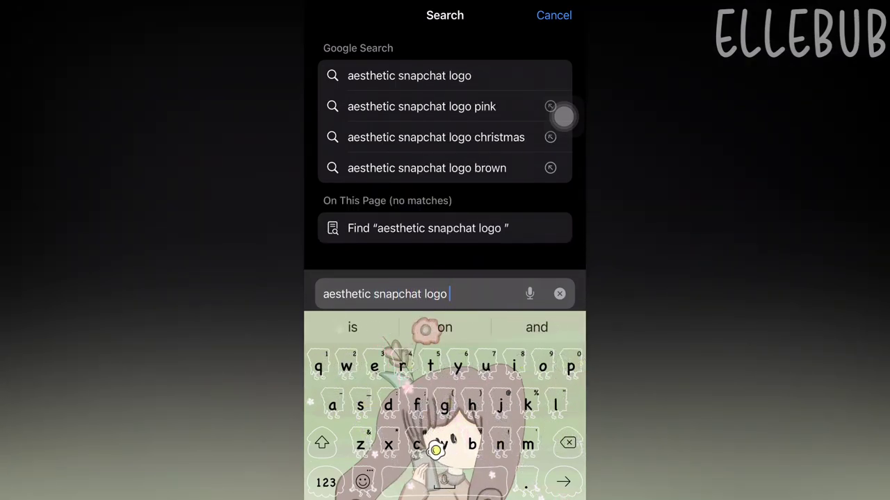
Change 'aesthetic' to 'brown' and run the 'brown snapchat logo' search.
{"action": "double_click", "coordinate": [346, 294]}
{"action": "key", "text": "BackSpace"}
{"action": "type", "text": "brown"}
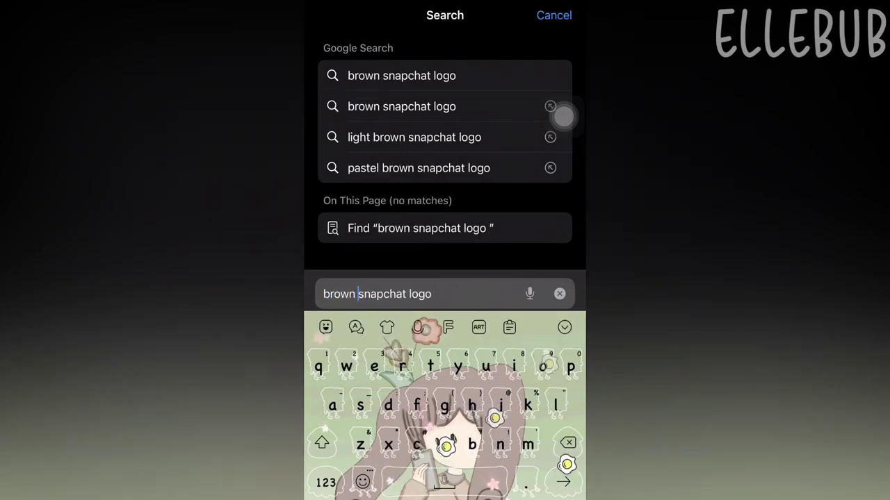
{"action": "key", "text": "Return"}
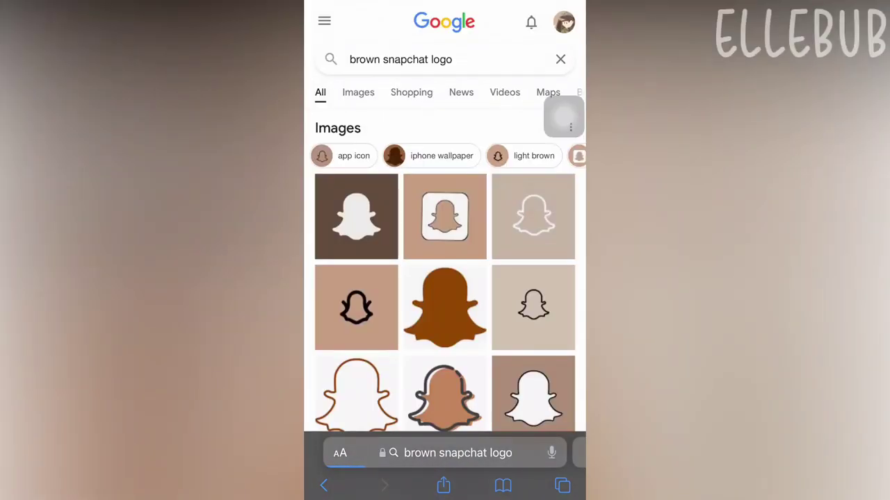
Switch to image results and preview the dark brown Snapchat and brown Instagram icons.
{"action": "left_click", "coordinate": [358, 91]}
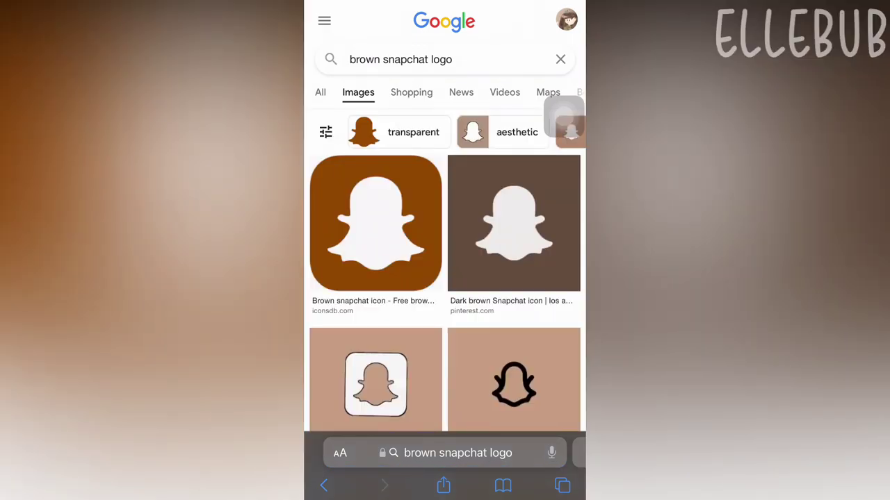
{"action": "left_click", "coordinate": [513, 222]}
{"action": "left_click", "coordinate": [320, 16]}
{"action": "left_click", "coordinate": [514, 222]}
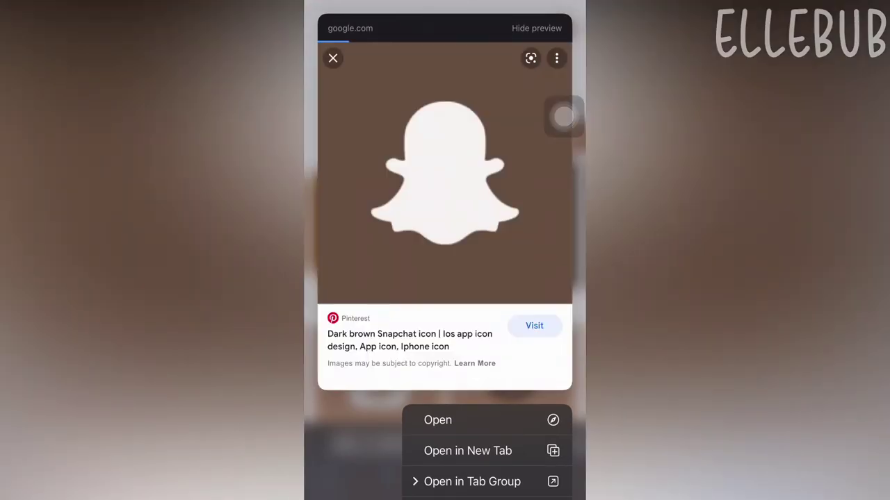
{"action": "left_click", "coordinate": [514, 374]}
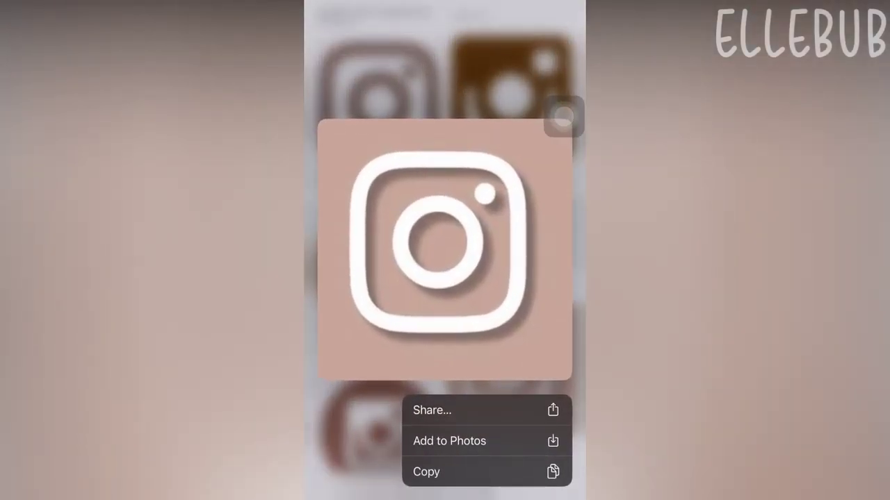
{"action": "left_click", "coordinate": [449, 440]}
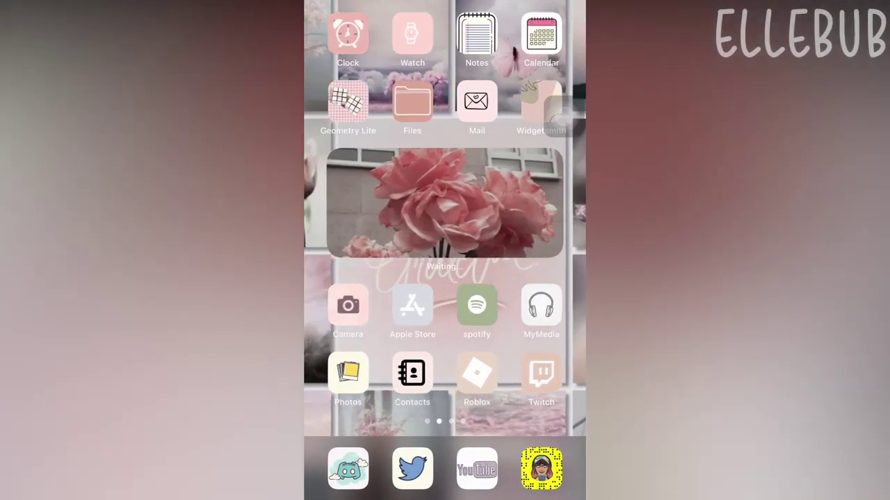
{"action": "scroll", "coordinate": [445, 250], "scroll_direction": "right", "scroll_amount": 3}
{"action": "scroll", "coordinate": [445, 250], "scroll_direction": "left", "scroll_amount": 3}
{"action": "scroll", "coordinate": [445, 250], "scroll_direction": "left", "scroll_amount": 3}
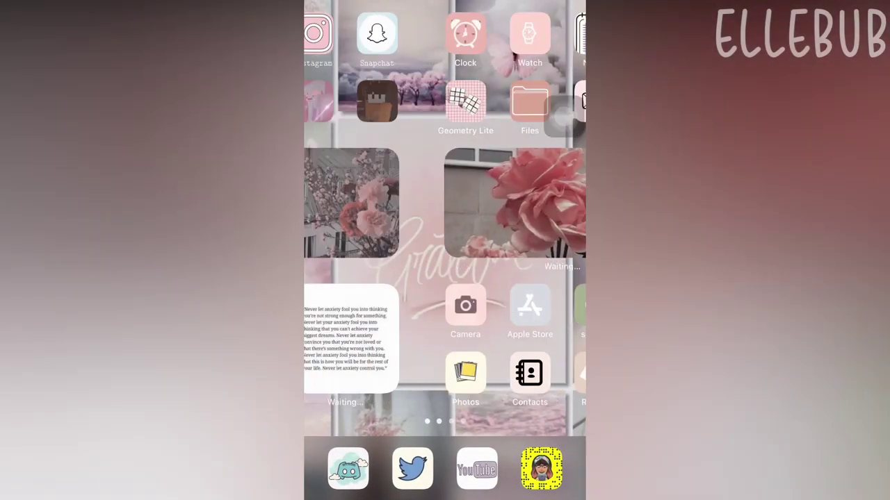
Return via the app switcher to the brown Instagram logo results and scroll through them.
{"action": "left_click_drag", "start_coordinate": [445, 497], "coordinate": [445, 291]}
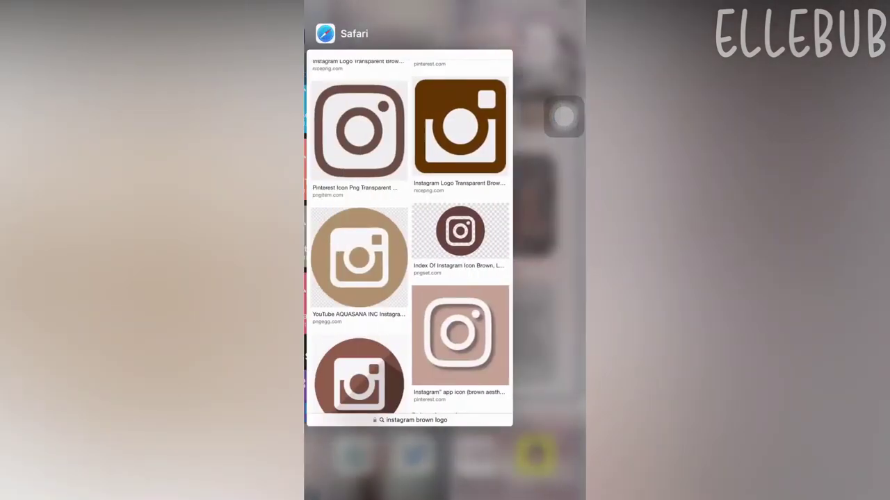
{"action": "left_click", "coordinate": [441, 250]}
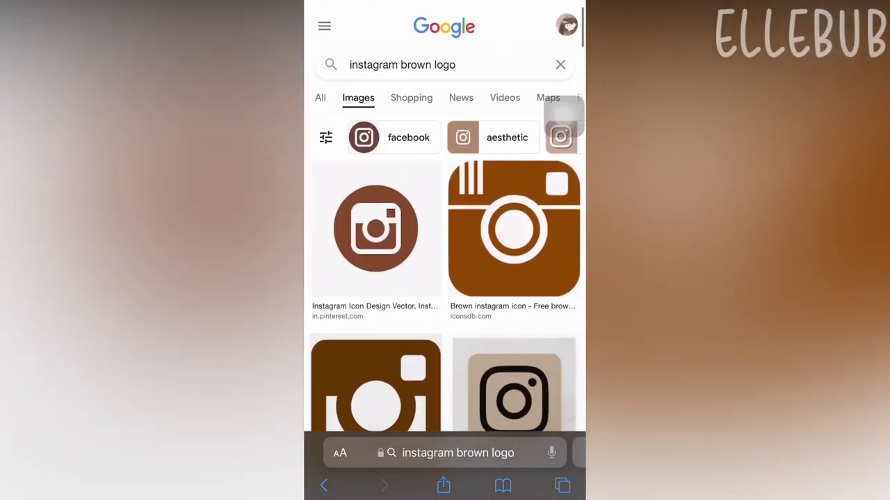
{"action": "left_click", "coordinate": [403, 59]}
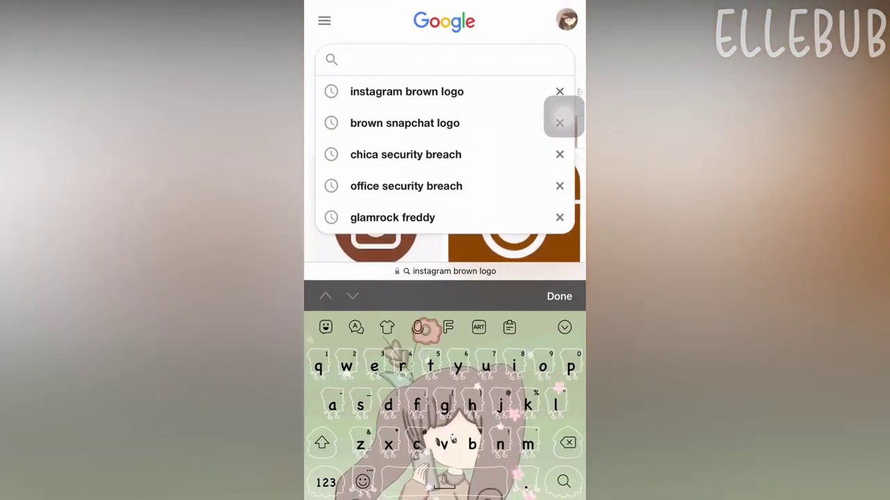
{"action": "left_click", "coordinate": [558, 296]}
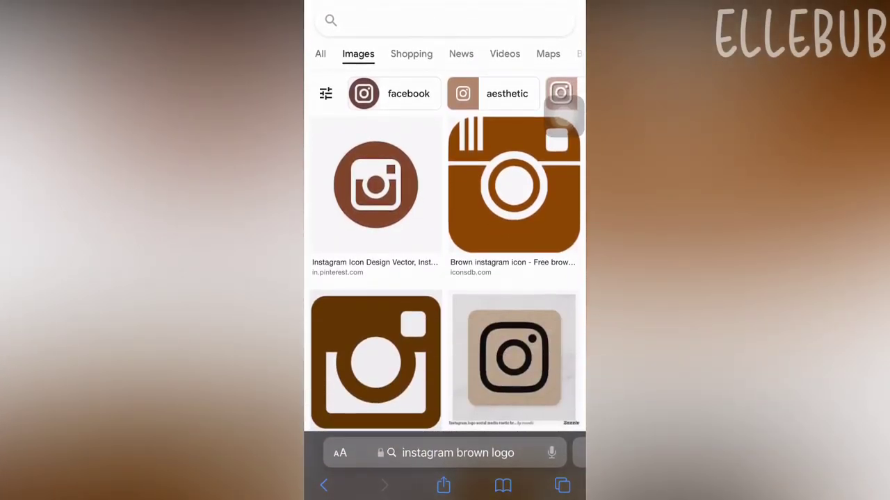
{"action": "scroll", "coordinate": [445, 250], "scroll_direction": "down", "scroll_amount": 10}
{"action": "scroll", "coordinate": [445, 250], "scroll_direction": "down", "scroll_amount": 5}
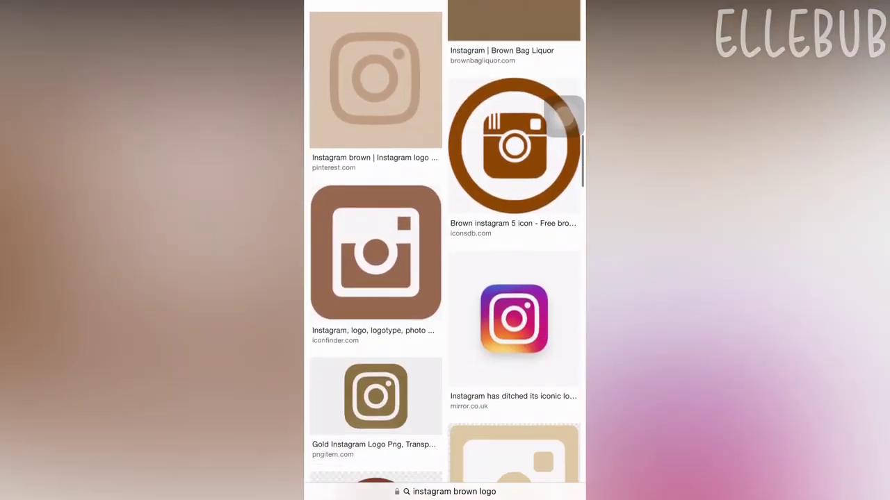
{"action": "scroll", "coordinate": [445, 250], "scroll_direction": "up", "scroll_amount": 10}
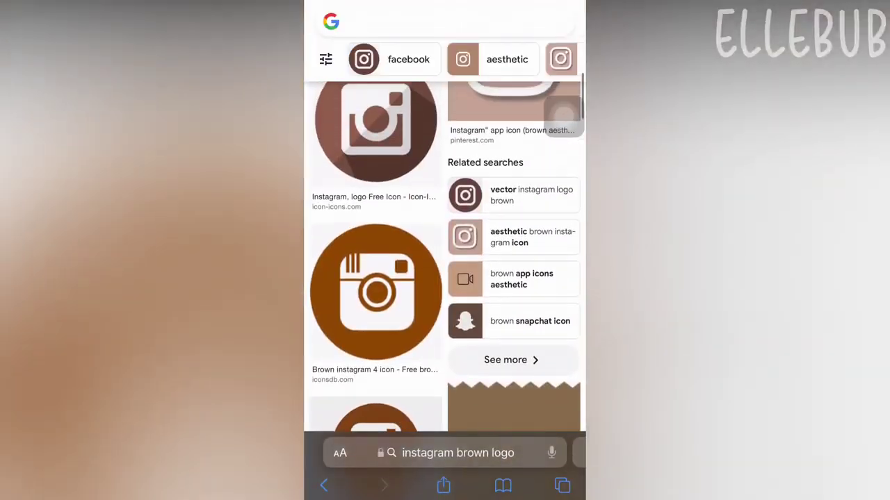
{"action": "scroll", "coordinate": [444, 250], "scroll_direction": "up", "scroll_amount": 15}
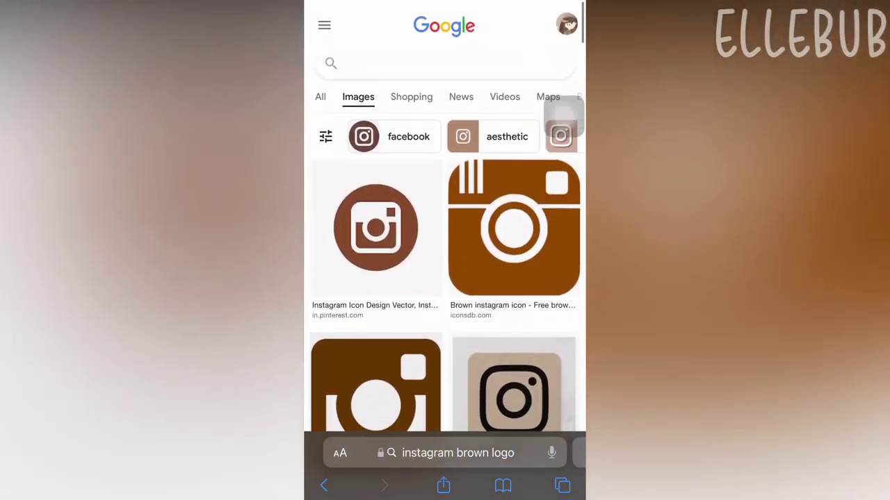
{"action": "left_click", "coordinate": [445, 59]}
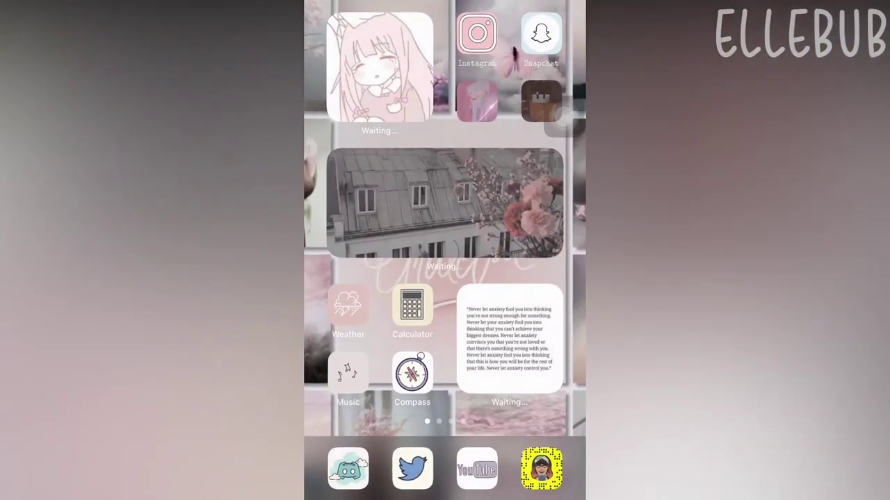
Search Google for brown weather logos ('werather brown logo') and scroll the results.
{"action": "type", "text": "werather brown logo"}
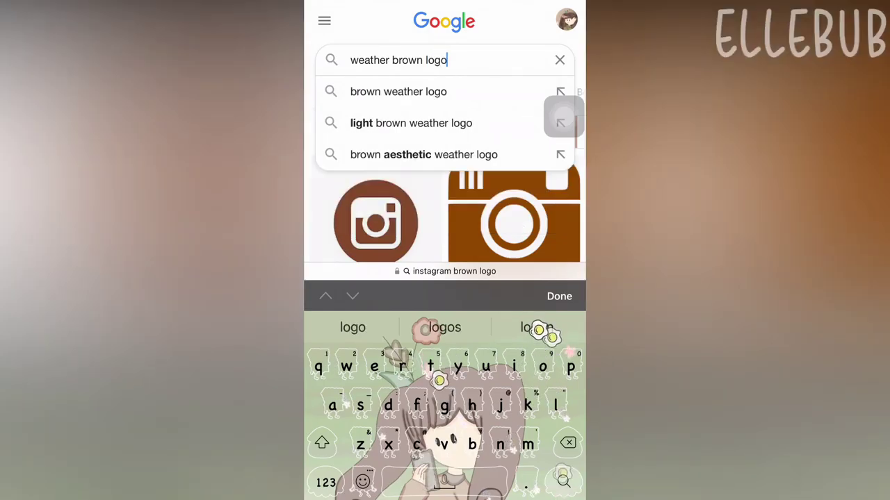
{"action": "key", "text": "Return"}
{"action": "scroll", "coordinate": [445, 278], "scroll_direction": "down", "scroll_amount": 2}
{"action": "left_click", "coordinate": [445, 60]}
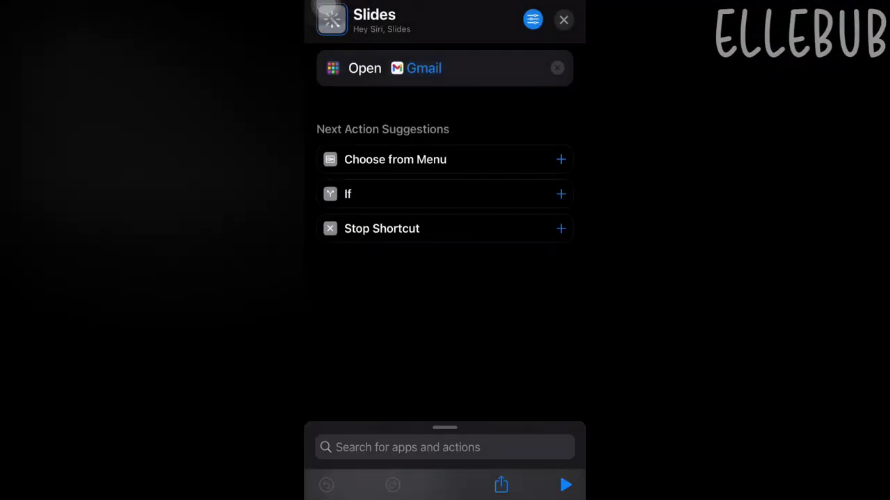
Scroll up and down through the shortcuts list.
{"action": "scroll", "coordinate": [445, 312], "scroll_direction": "down", "scroll_amount": 5}
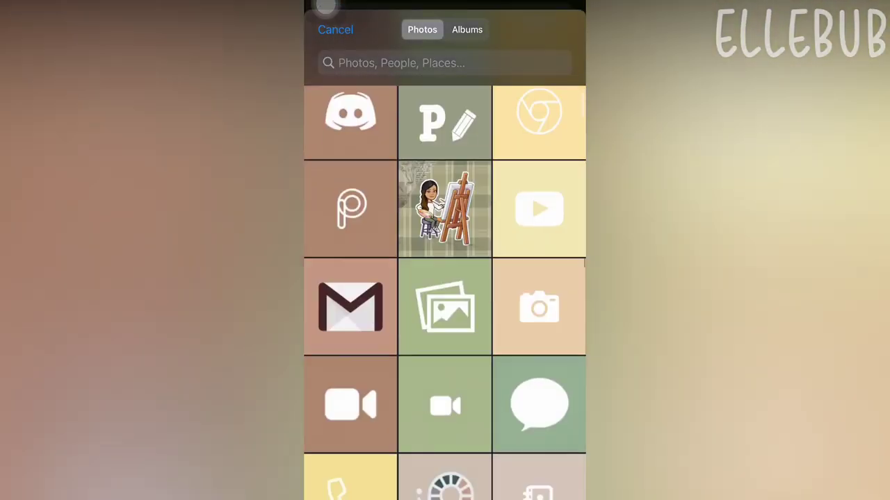
{"action": "scroll", "coordinate": [445, 312], "scroll_direction": "up", "scroll_amount": 2}
{"action": "scroll", "coordinate": [445, 313], "scroll_direction": "down", "scroll_amount": 5}
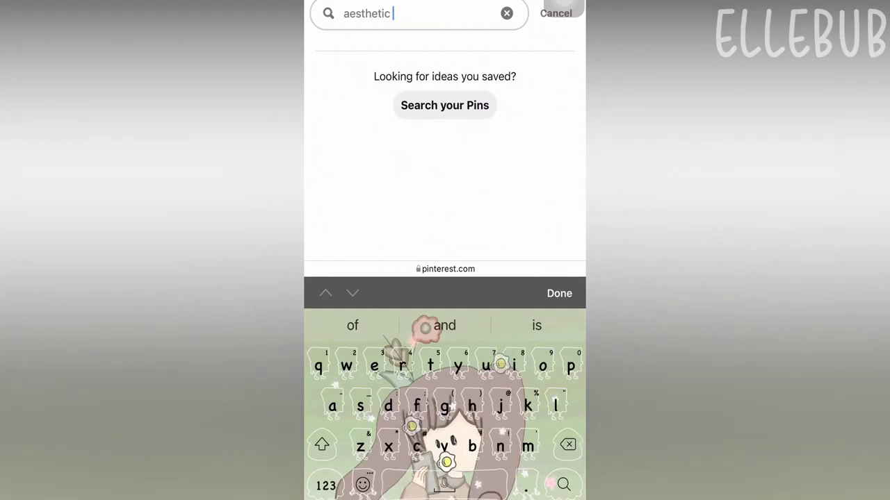
Search Pinterest for 'aesthetic brown' and scroll through the pins.
{"action": "type", "text": "brown"}
{"action": "key", "text": "Return"}
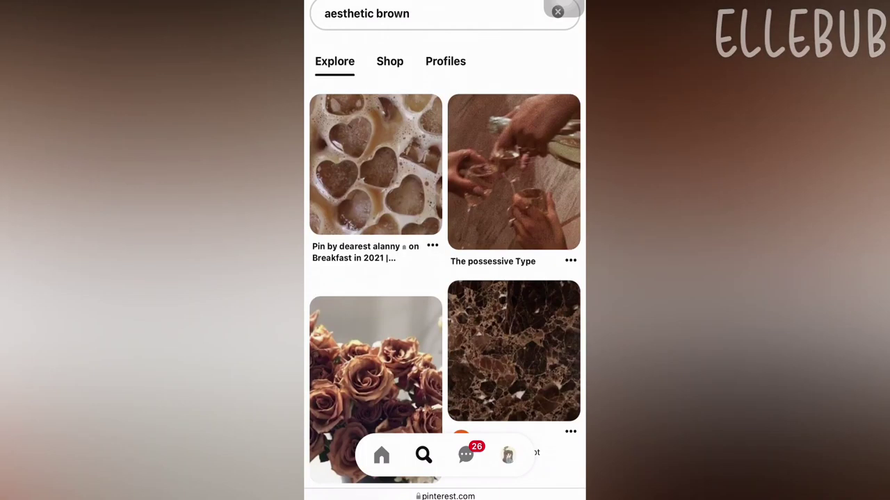
{"action": "scroll", "coordinate": [445, 278], "scroll_direction": "down", "scroll_amount": 2}
{"action": "scroll", "coordinate": [445, 278], "scroll_direction": "down", "scroll_amount": 5}
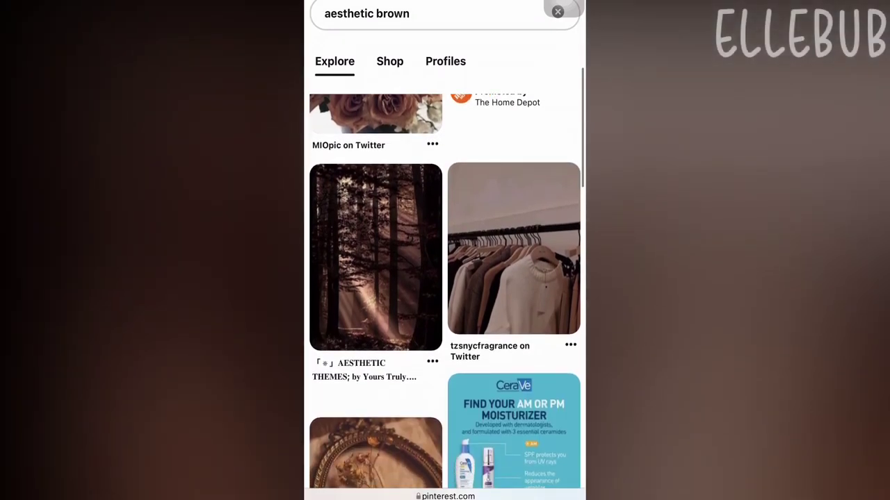
{"action": "scroll", "coordinate": [445, 278], "scroll_direction": "down", "scroll_amount": 5}
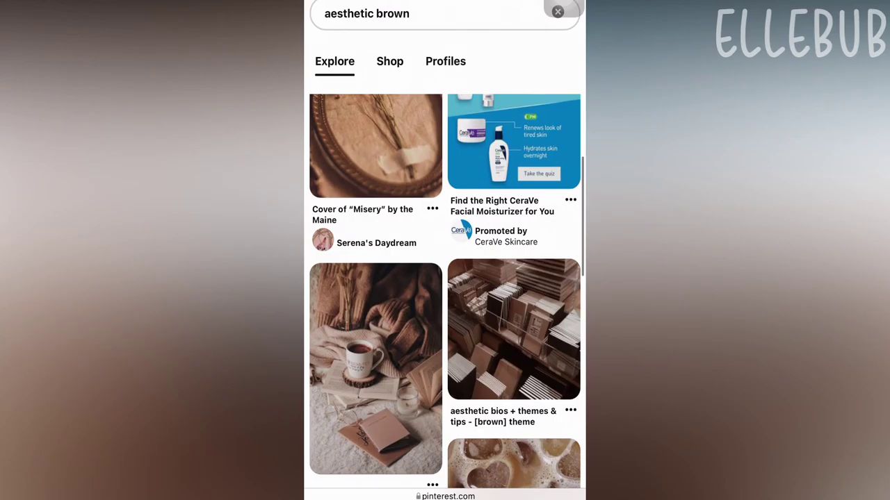
{"action": "scroll", "coordinate": [445, 292], "scroll_direction": "down", "scroll_amount": 4}
{"action": "scroll", "coordinate": [445, 292], "scroll_direction": "down", "scroll_amount": 4}
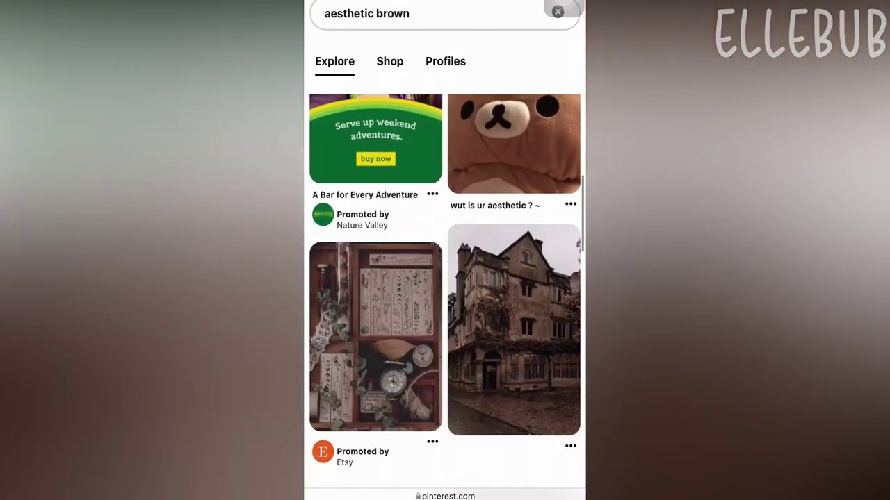
{"action": "scroll", "coordinate": [444, 278], "scroll_direction": "up", "scroll_amount": 2}
{"action": "scroll", "coordinate": [444, 278], "scroll_direction": "down", "scroll_amount": 3}
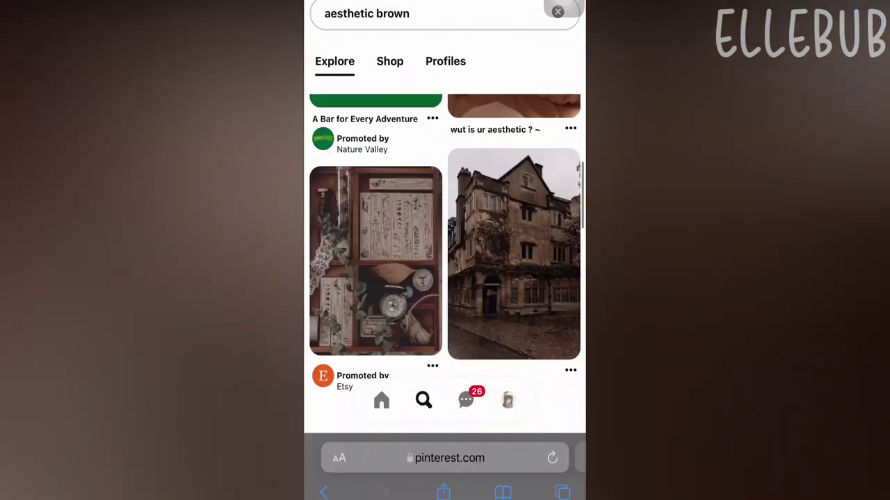
{"action": "scroll", "coordinate": [445, 278], "scroll_direction": "down", "scroll_amount": 4}
{"action": "scroll", "coordinate": [444, 278], "scroll_direction": "down", "scroll_amount": 4}
{"action": "scroll", "coordinate": [445, 278], "scroll_direction": "down", "scroll_amount": 4}
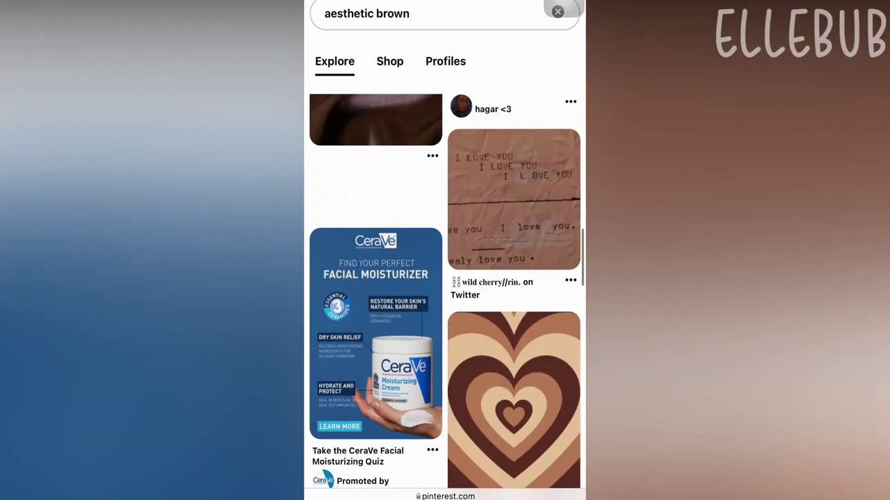
{"action": "scroll", "coordinate": [445, 278], "scroll_direction": "down", "scroll_amount": 5}
{"action": "scroll", "coordinate": [444, 278], "scroll_direction": "down", "scroll_amount": 1}
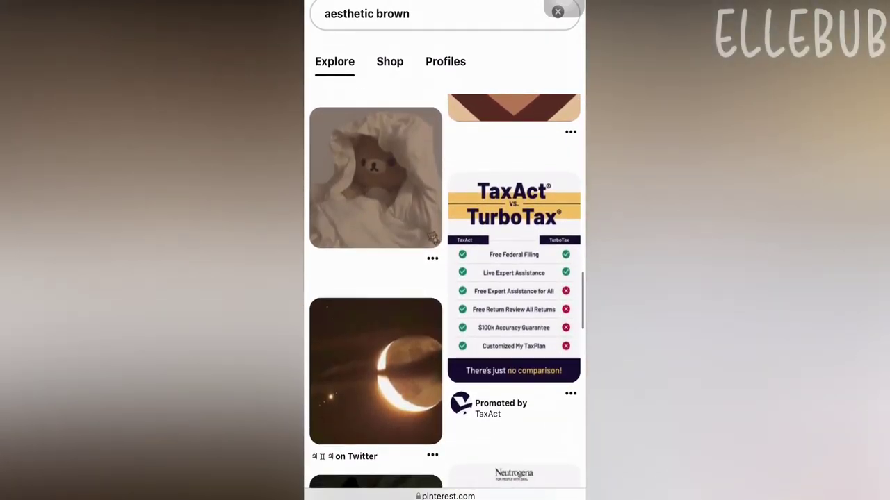
{"action": "scroll", "coordinate": [445, 278], "scroll_direction": "down", "scroll_amount": 5}
{"action": "scroll", "coordinate": [445, 278], "scroll_direction": "down", "scroll_amount": 3}
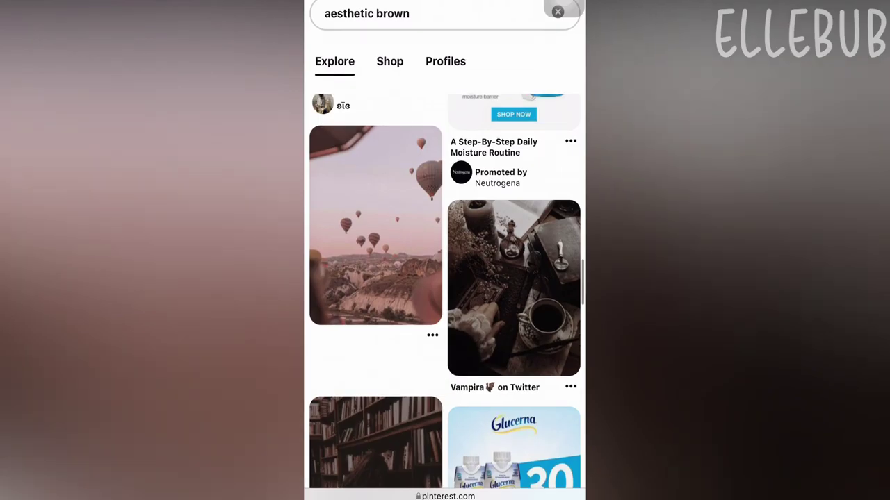
{"action": "scroll", "coordinate": [444, 278], "scroll_direction": "up", "scroll_amount": 10}
{"action": "scroll", "coordinate": [445, 278], "scroll_direction": "down", "scroll_amount": 3}
{"action": "scroll", "coordinate": [445, 278], "scroll_direction": "down", "scroll_amount": 7}
{"action": "scroll", "coordinate": [445, 277], "scroll_direction": "down", "scroll_amount": 5}
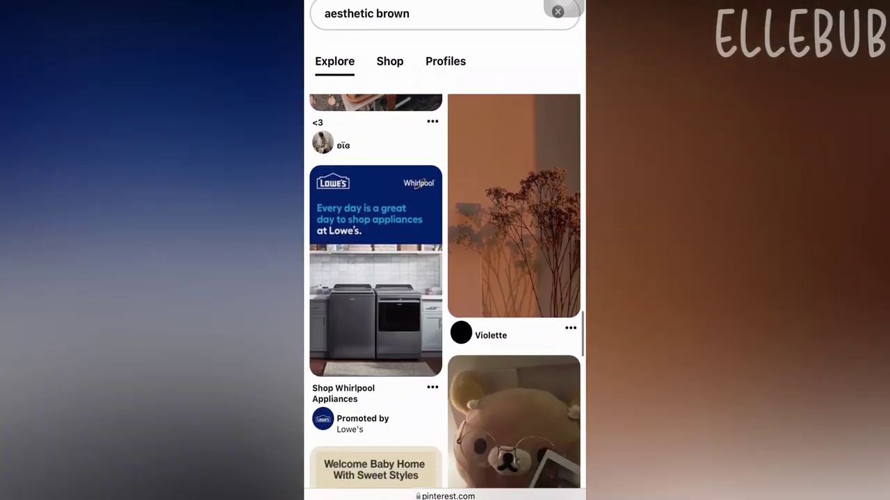
{"action": "scroll", "coordinate": [445, 278], "scroll_direction": "down", "scroll_amount": 2}
{"action": "scroll", "coordinate": [445, 278], "scroll_direction": "down", "scroll_amount": 1}
View the teddy bear with glasses pin, then keep browsing the aesthetic brown results.
{"action": "left_click", "coordinate": [513, 257]}
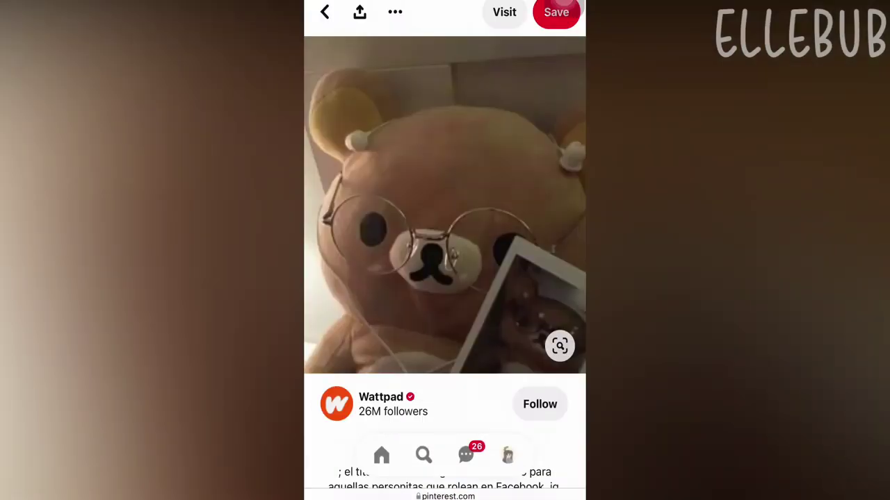
{"action": "left_click", "coordinate": [324, 11]}
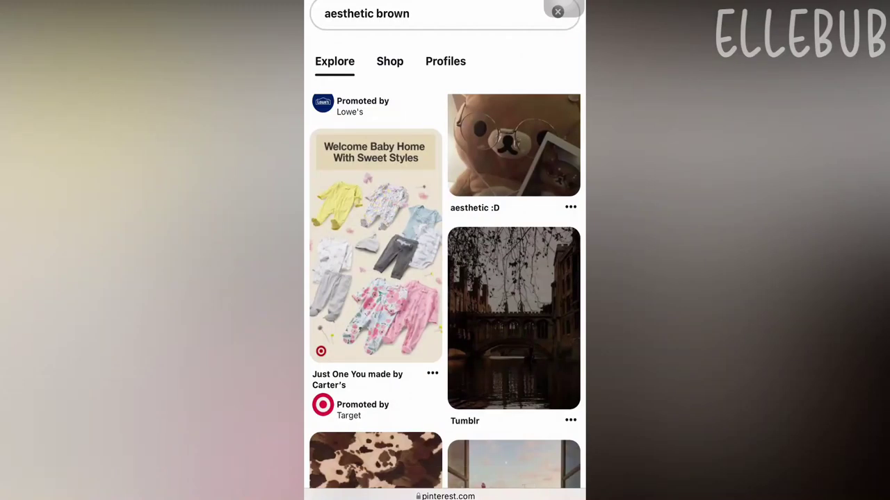
{"action": "scroll", "coordinate": [445, 278], "scroll_direction": "down", "scroll_amount": 4}
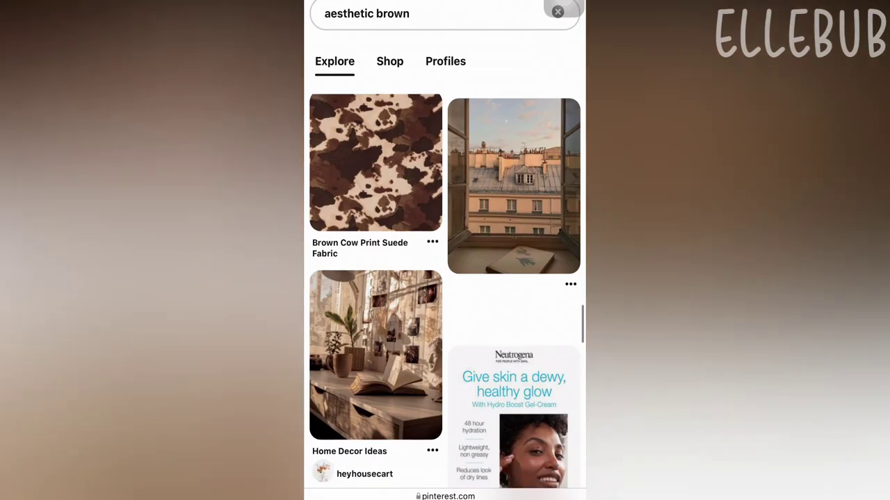
{"action": "scroll", "coordinate": [444, 278], "scroll_direction": "down", "scroll_amount": 7}
{"action": "scroll", "coordinate": [444, 278], "scroll_direction": "up", "scroll_amount": 8}
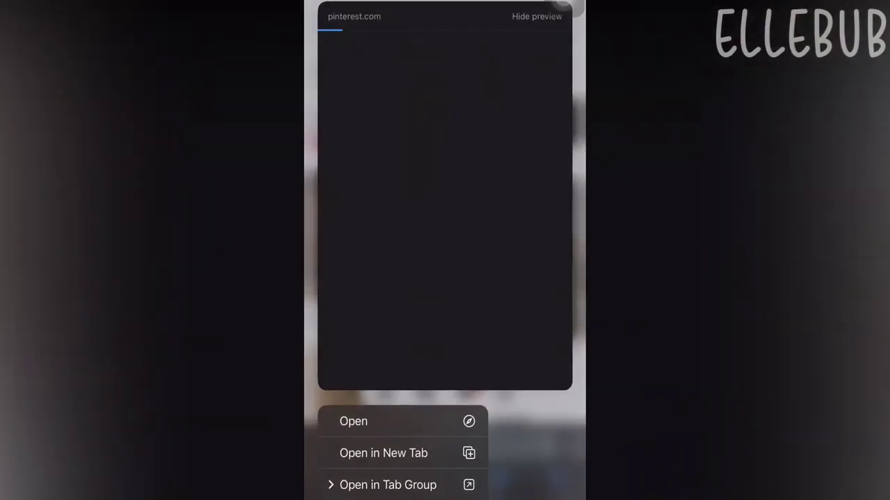
{"action": "scroll", "coordinate": [445, 278], "scroll_direction": "down", "scroll_amount": 5}
{"action": "scroll", "coordinate": [444, 278], "scroll_direction": "down", "scroll_amount": 5}
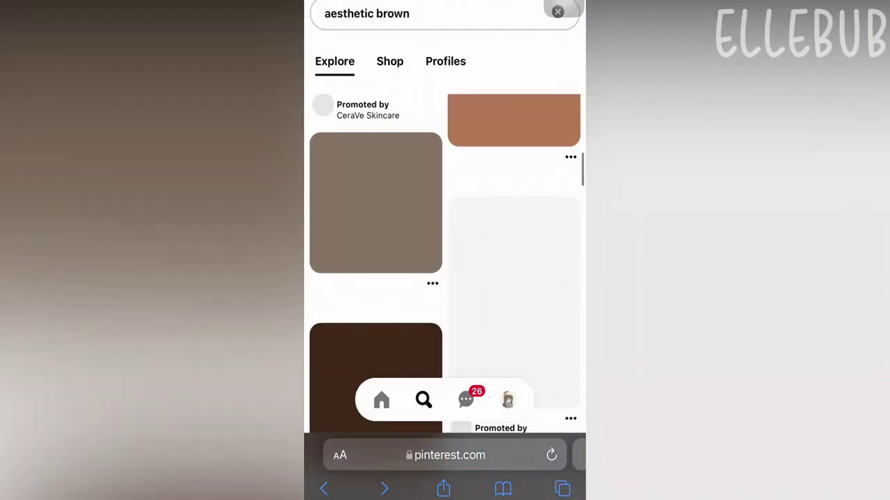
Replace the search with 'aesthetic green' and scroll through the green pins.
{"action": "left_click", "coordinate": [431, 14]}
{"action": "left_click", "coordinate": [504, 12]}
{"action": "left_click", "coordinate": [417, 13]}
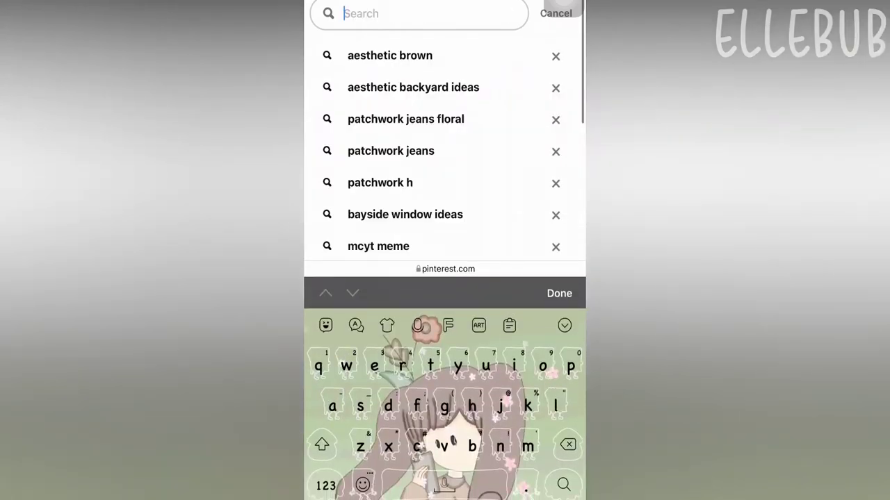
{"action": "type", "text": "aesthetic green"}
{"action": "key", "text": "Return"}
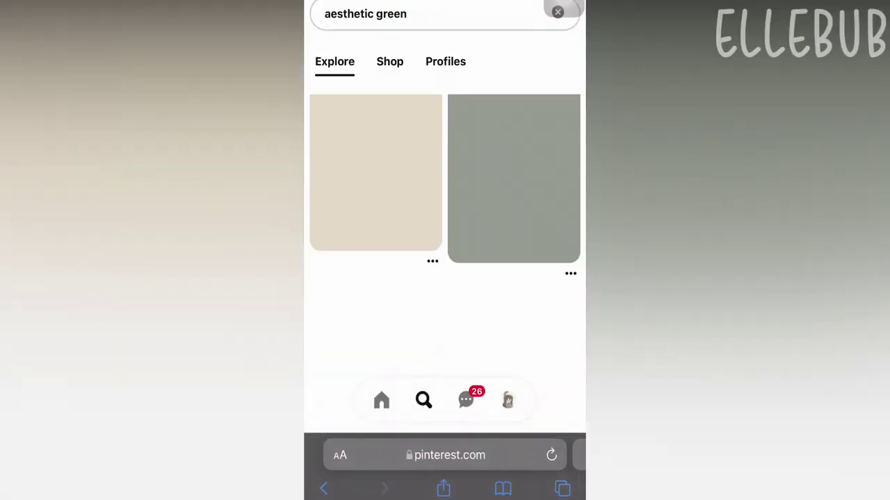
{"action": "scroll", "coordinate": [445, 278], "scroll_direction": "down", "scroll_amount": 3}
{"action": "scroll", "coordinate": [445, 278], "scroll_direction": "down", "scroll_amount": 5}
{"action": "scroll", "coordinate": [445, 278], "scroll_direction": "down", "scroll_amount": 3}
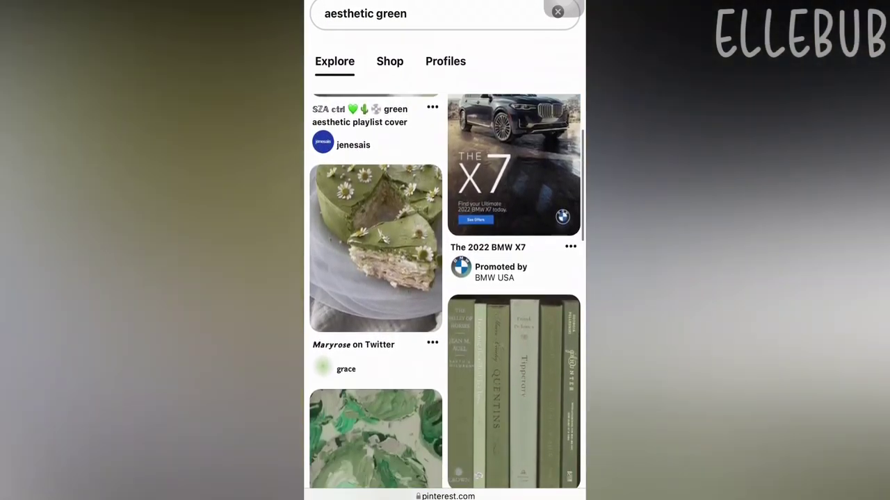
{"action": "scroll", "coordinate": [444, 278], "scroll_direction": "down", "scroll_amount": 5}
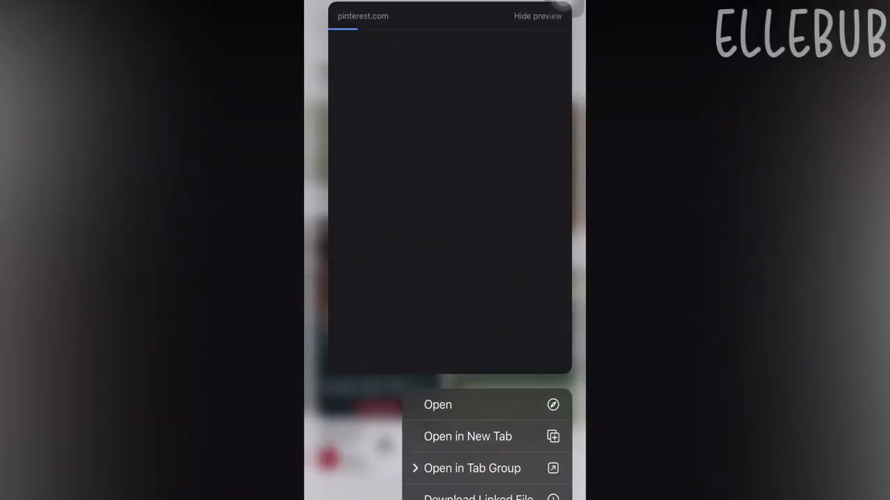
{"action": "scroll", "coordinate": [445, 278], "scroll_direction": "down", "scroll_amount": 3}
{"action": "scroll", "coordinate": [445, 278], "scroll_direction": "down", "scroll_amount": 5}
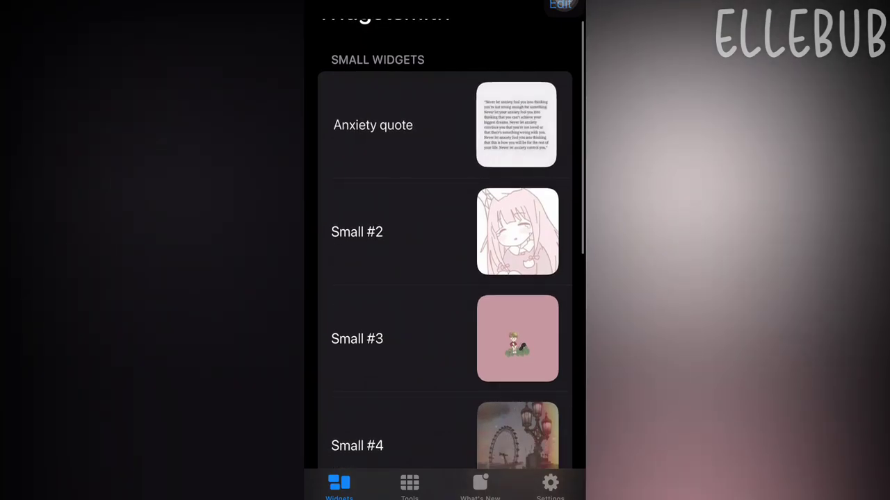
Open the Anxiety quote widget's Default Widget and choose a photo under Selected Photo.
{"action": "left_click", "coordinate": [389, 114]}
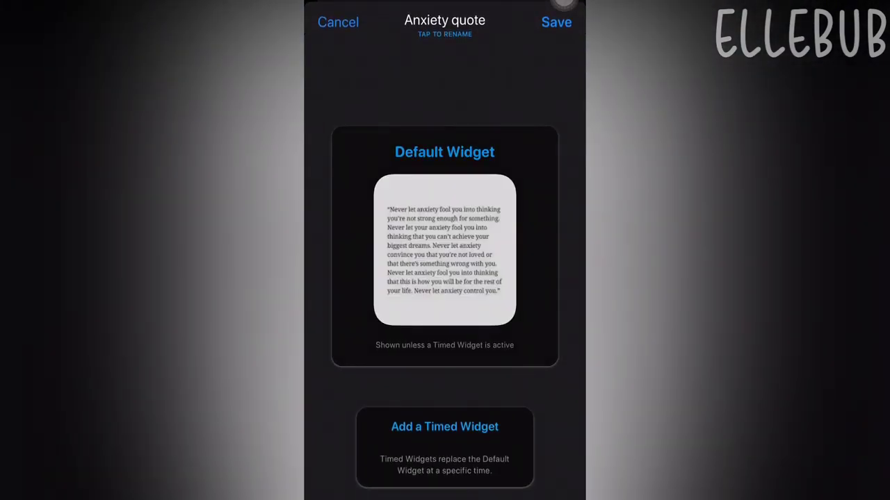
{"action": "left_click", "coordinate": [445, 247]}
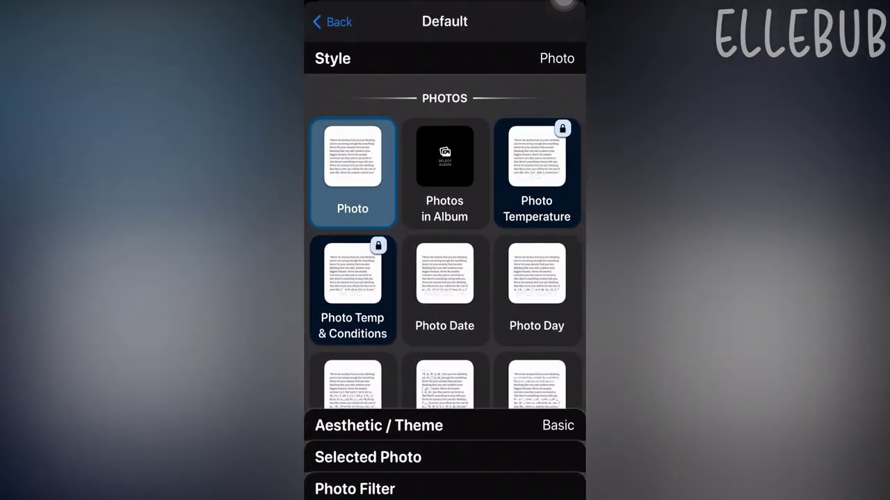
{"action": "left_click", "coordinate": [368, 457]}
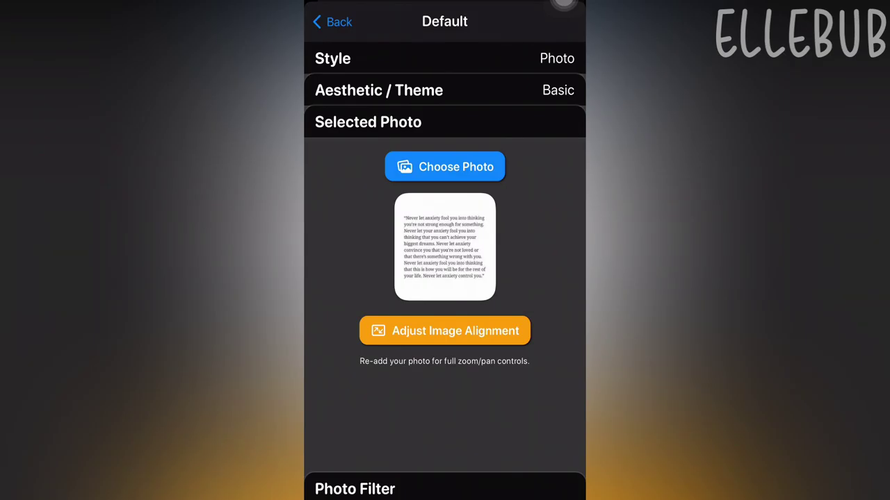
{"action": "left_click", "coordinate": [445, 167]}
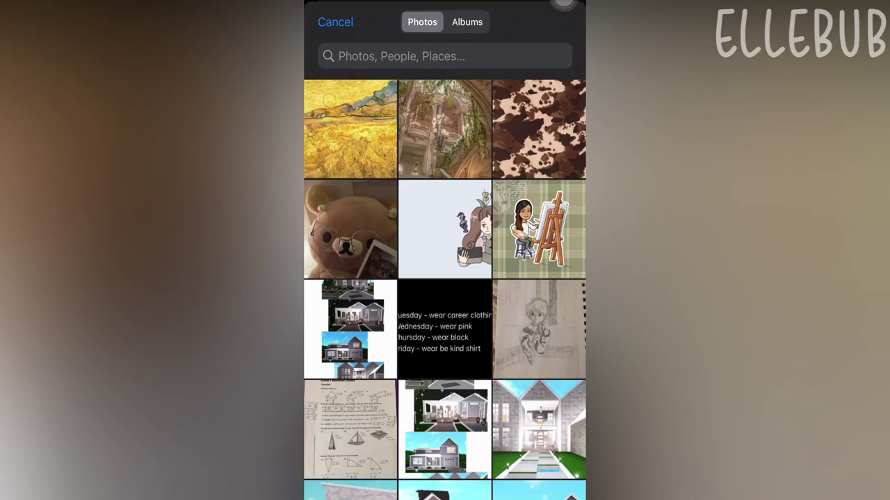
Pick the wheat-field painting as the Anxiety quote widget's photo.
{"action": "left_click", "coordinate": [351, 129]}
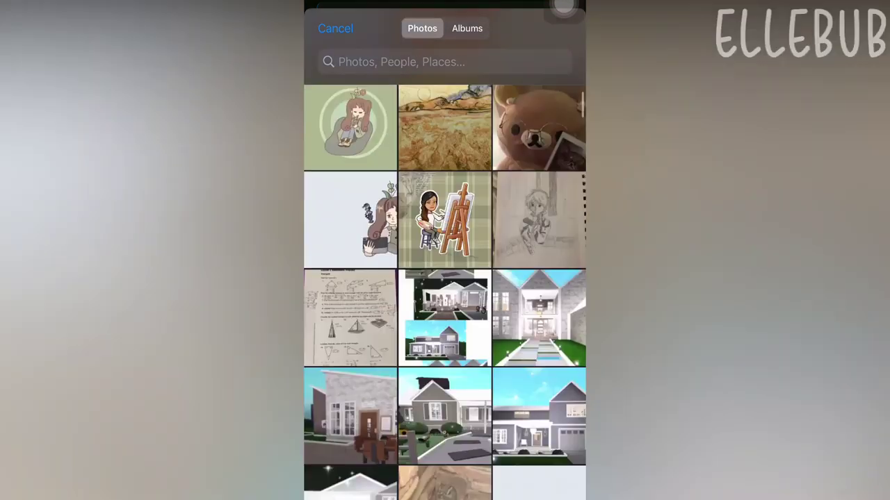
Pick and crop the green doodle photo as the icon, then add the shortcut.
{"action": "scroll", "coordinate": [445, 292], "scroll_direction": "down", "scroll_amount": 10}
{"action": "scroll", "coordinate": [445, 292], "scroll_direction": "down", "scroll_amount": 5}
{"action": "left_click", "coordinate": [532, 199]}
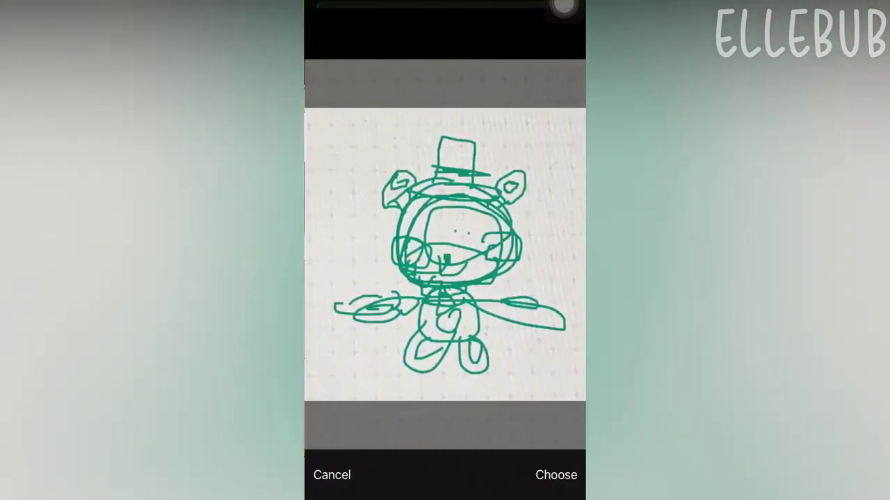
{"action": "scroll", "coordinate": [445, 254], "scroll_direction": "up", "scroll_amount": 2}
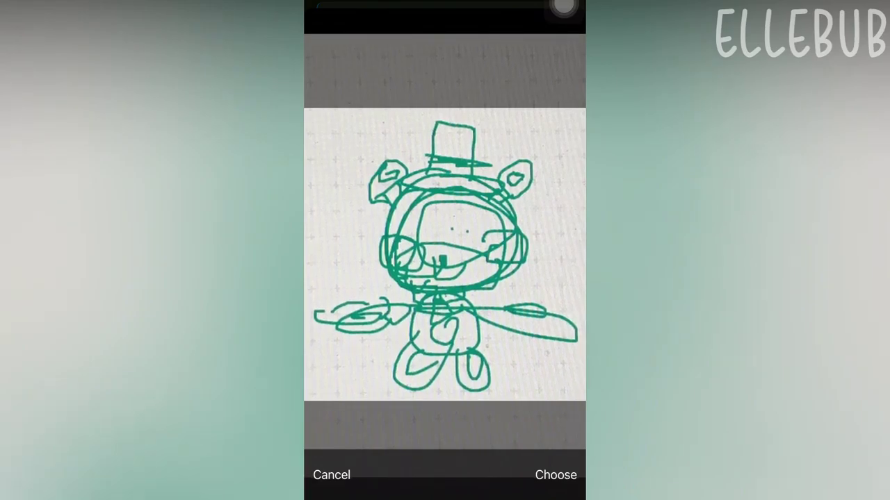
{"action": "scroll", "coordinate": [445, 254], "scroll_direction": "up", "scroll_amount": 1}
{"action": "left_click", "coordinate": [555, 475]}
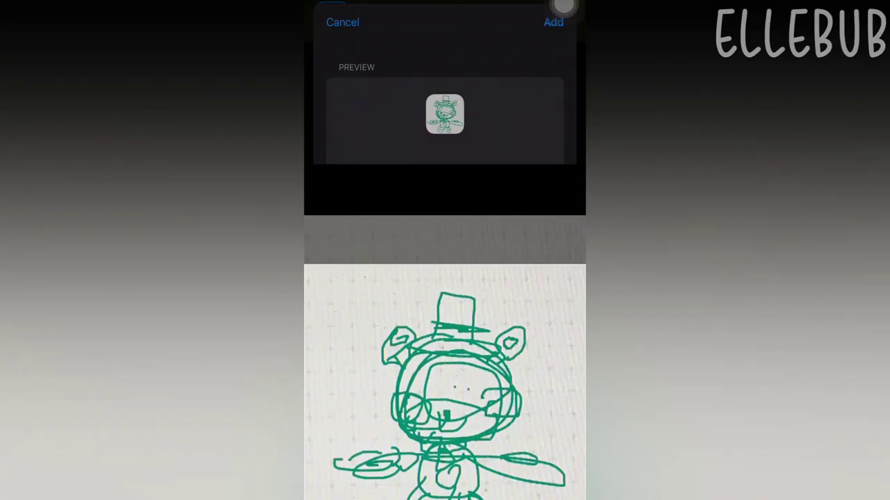
{"action": "left_click", "coordinate": [563, 8]}
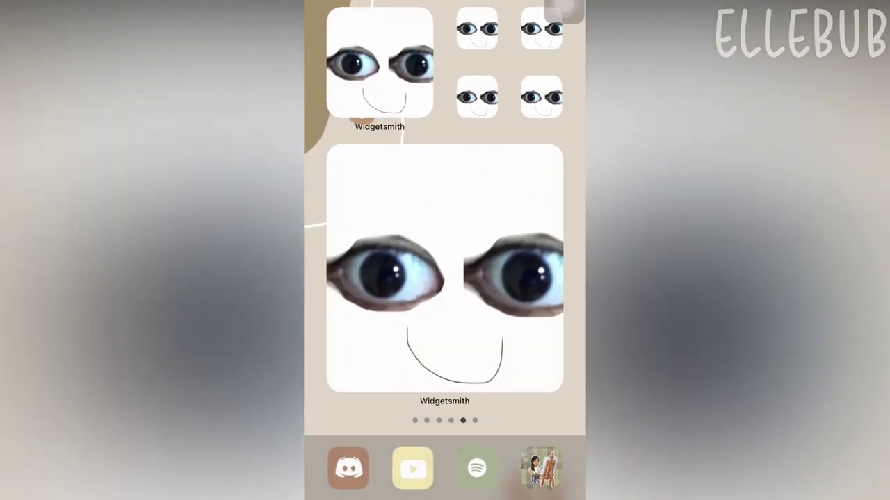
Delete an eye bookmark and drag the green doodle icon into its slot.
{"action": "left_click", "coordinate": [477, 28]}
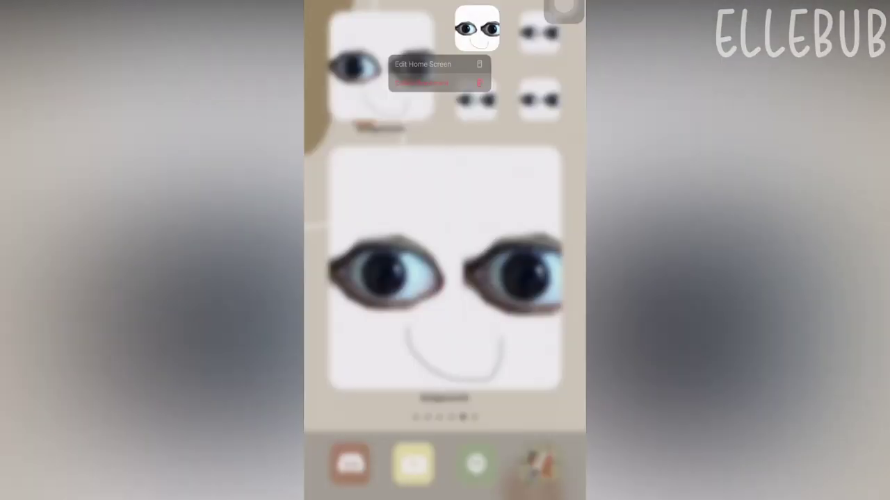
{"action": "left_click", "coordinate": [422, 82]}
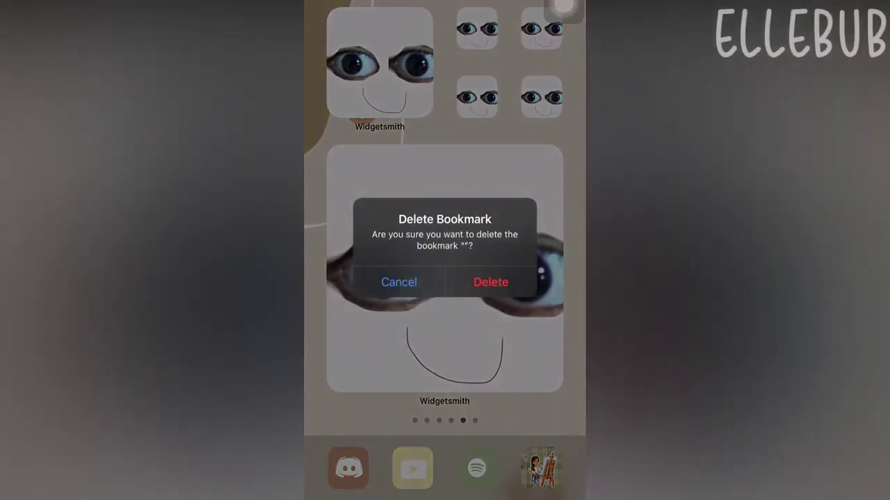
{"action": "left_click", "coordinate": [489, 283]}
{"action": "left_click_drag", "start_coordinate": [528, 278], "coordinate": [348, 278]}
{"action": "mouse_move", "coordinate": [348, 27]}
{"action": "left_mouse_down"}
{"action": "mouse_move", "coordinate": [475, 253]}
{"action": "mouse_move", "coordinate": [536, 97]}
{"action": "left_mouse_up"}
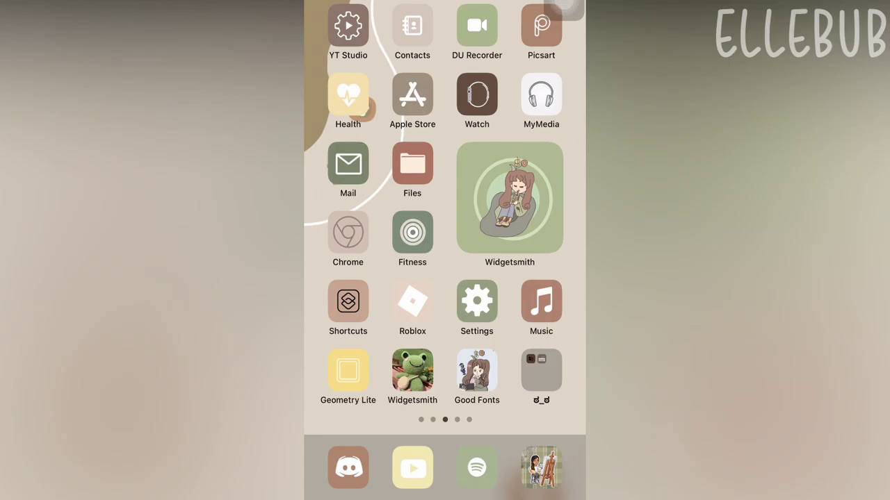
Open and close the ಠ_ಠ folder (Translate, Facemoji), then show page four's cartoon-girl widget.
{"action": "left_click", "coordinate": [541, 370]}
{"action": "left_click_drag", "start_coordinate": [529, 208], "coordinate": [348, 208]}
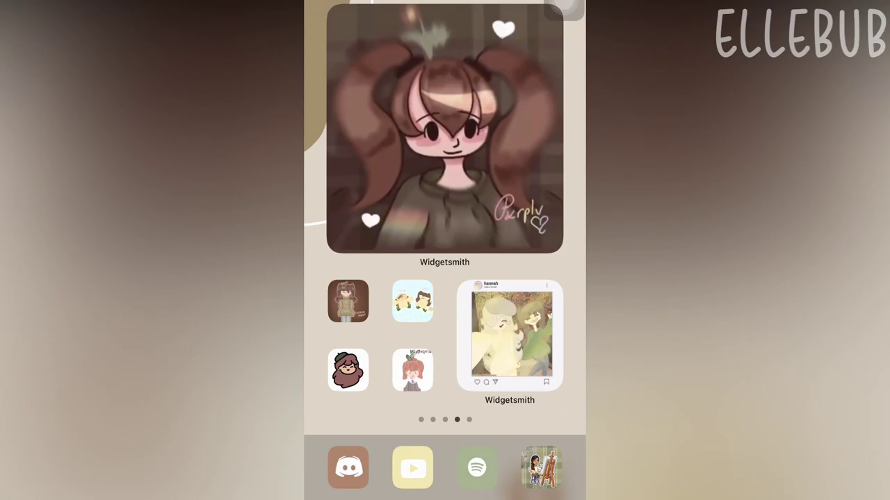